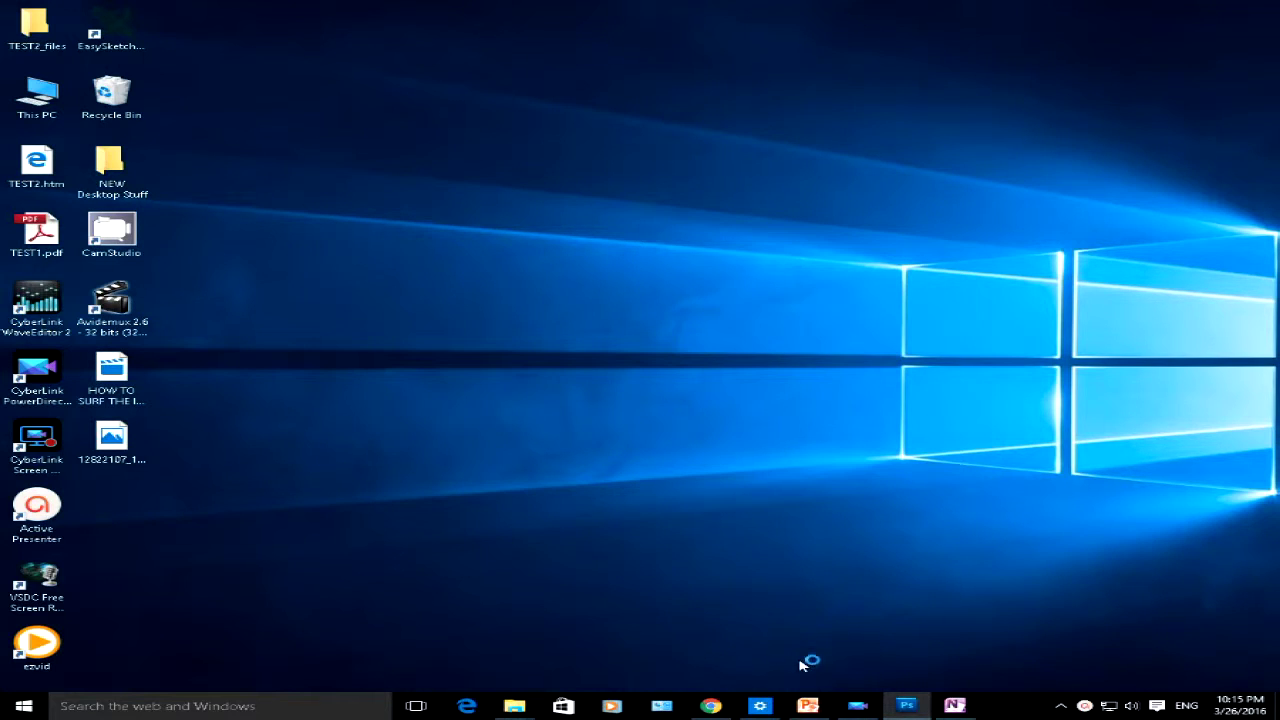
# Step: Restore the Test Presentation window from the taskbar
pyautogui.click(808, 705)
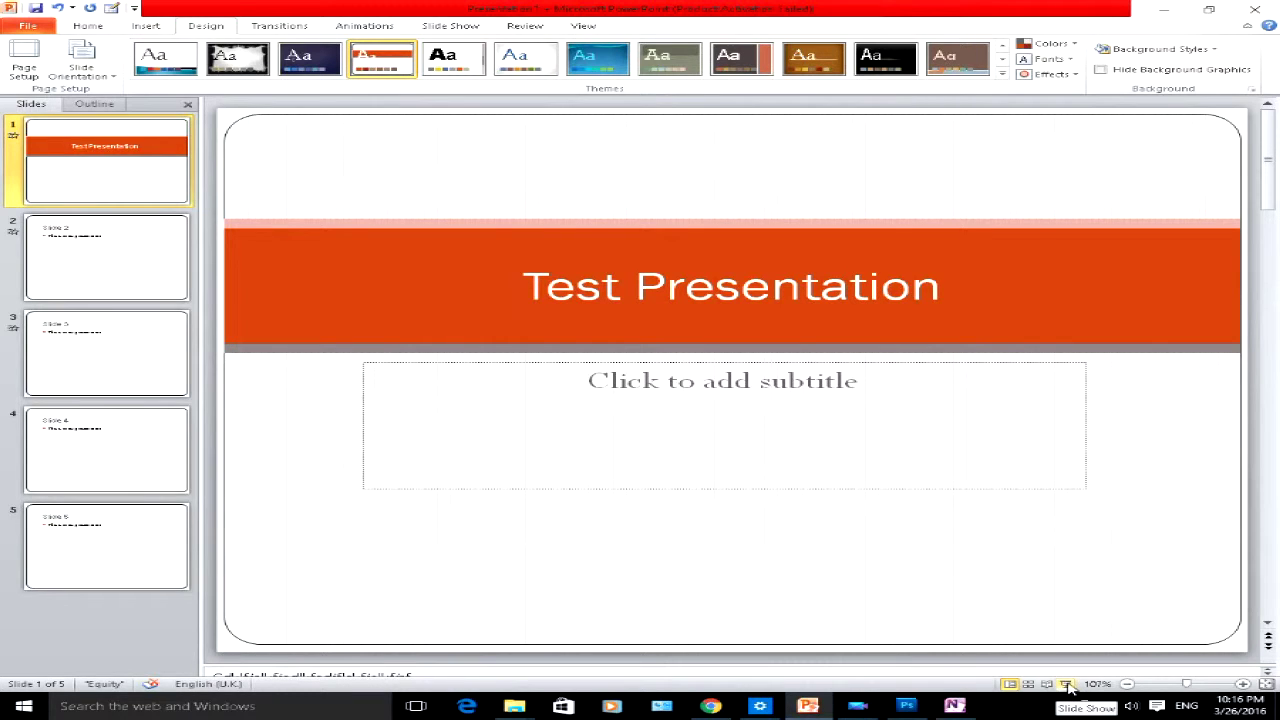
# Step: Start the full-screen slide show from the title slide using the status bar button
pyautogui.click(1066, 684)
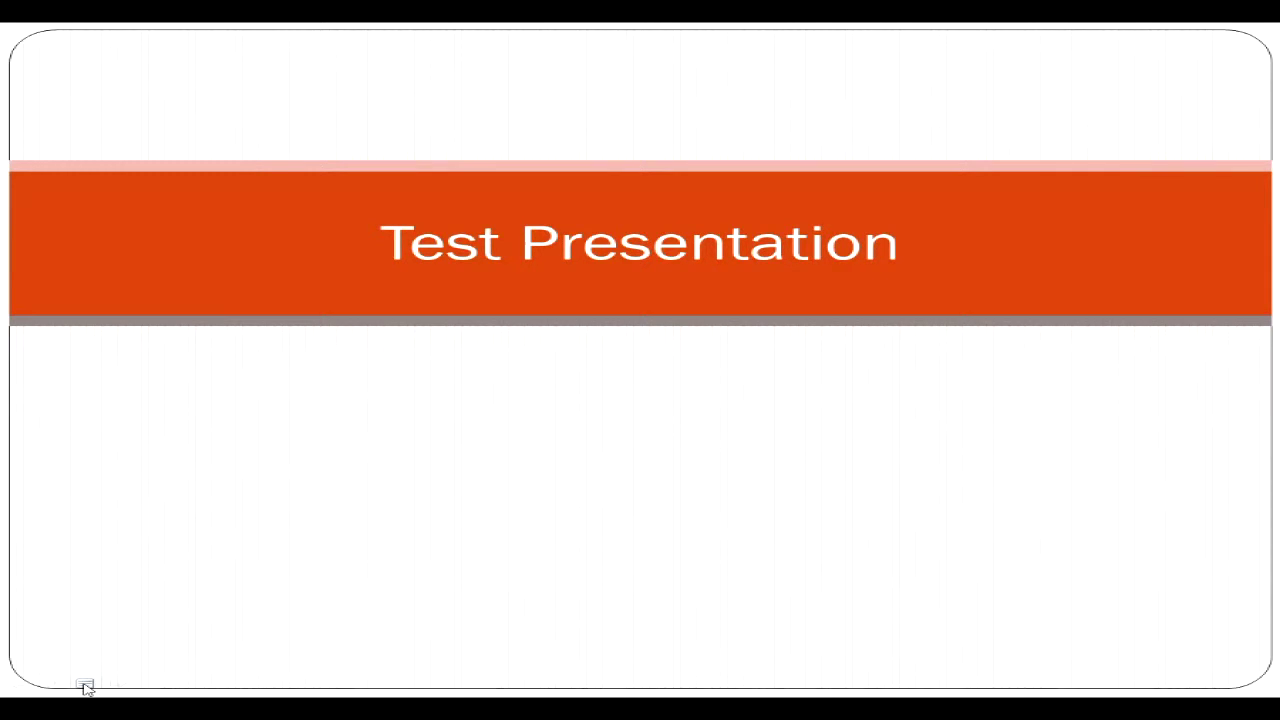
# Step: Choose the Pen from the slide show pointer options to ink the title slide
pyautogui.click(86, 688)
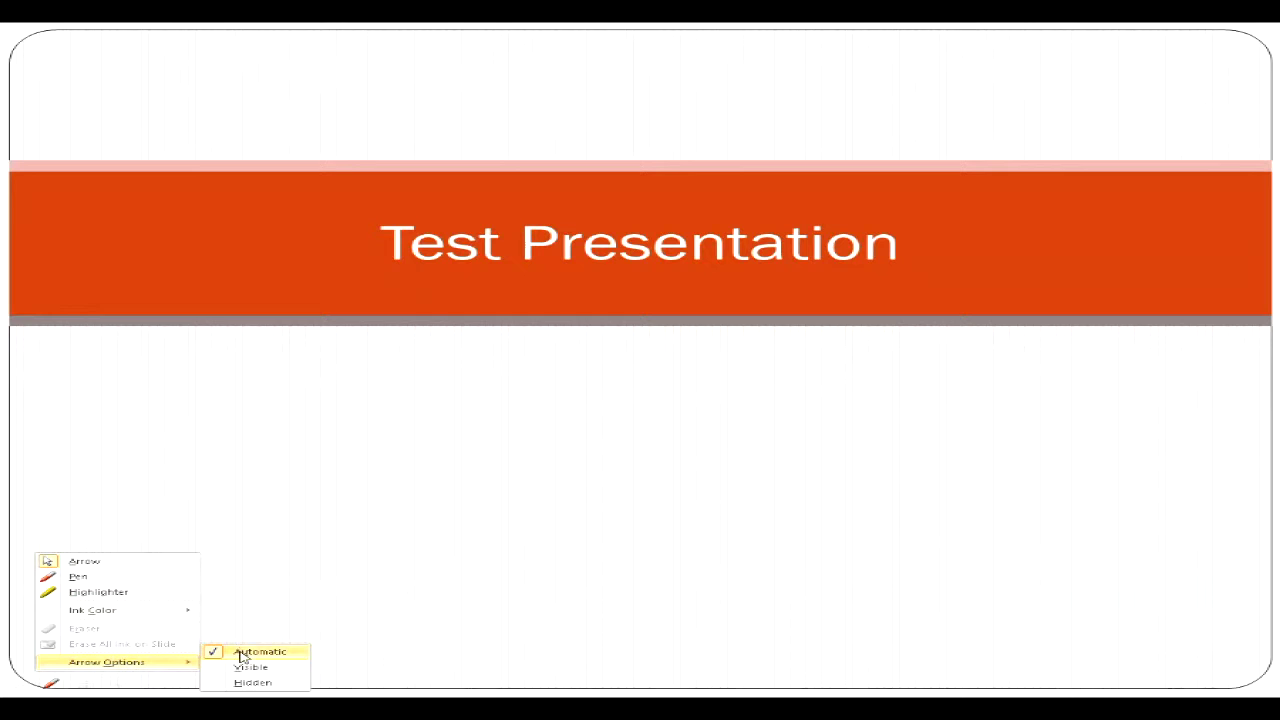
pyautogui.click(89, 579)
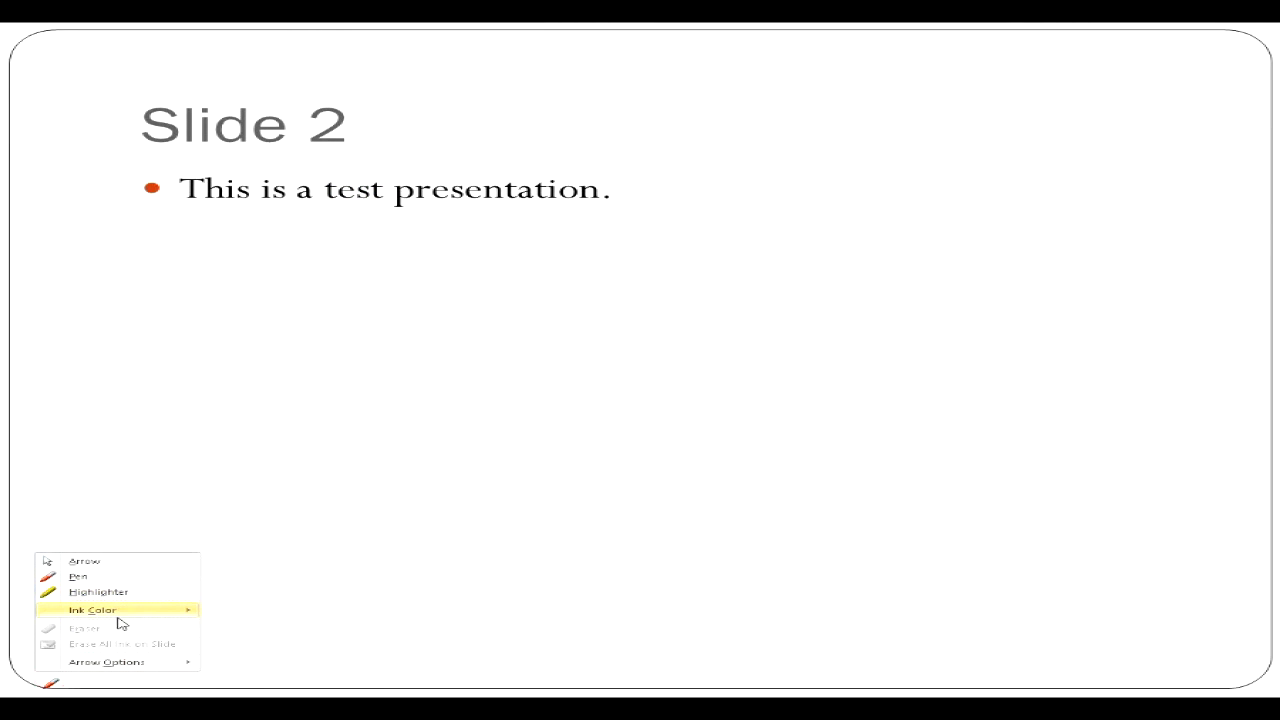
# Step: Set the slide show ink color to dark blue
pyautogui.moveTo(92, 610)
pyautogui.click(243, 611)
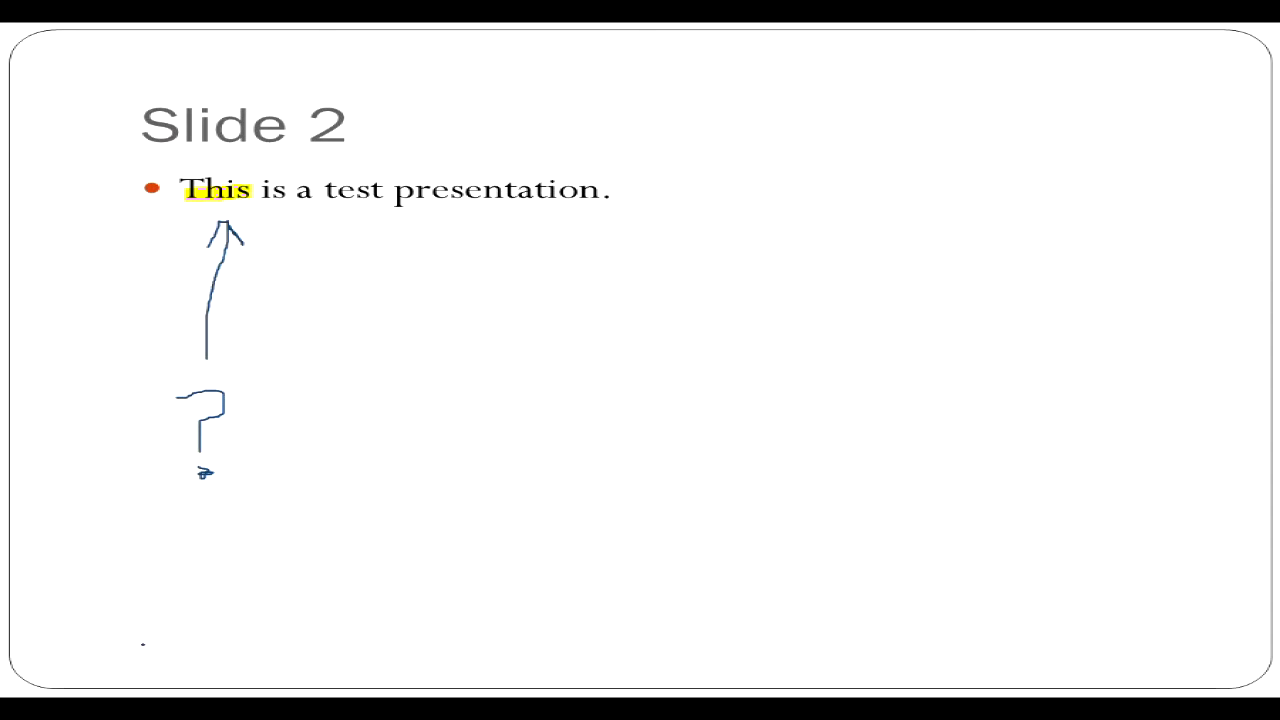
# Step: Step back to the annotated title slide, then forward to Slide 2
pyautogui.press('Left')
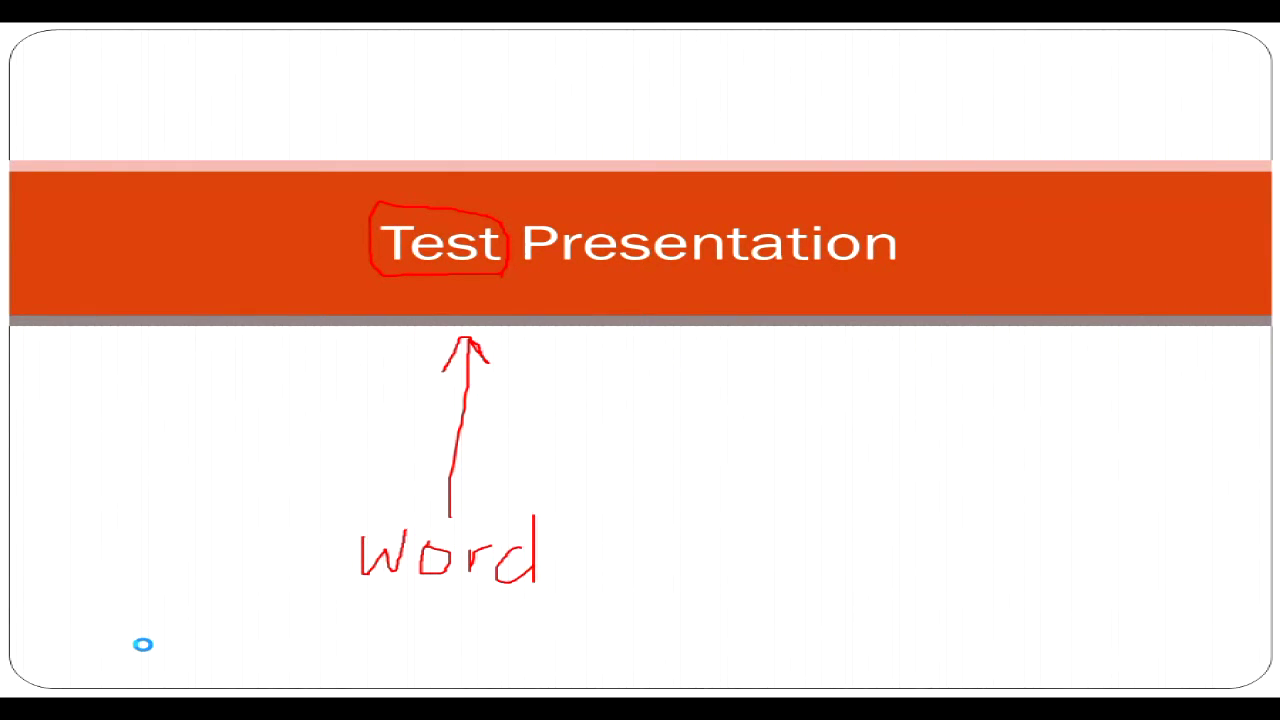
pyautogui.press('Right')
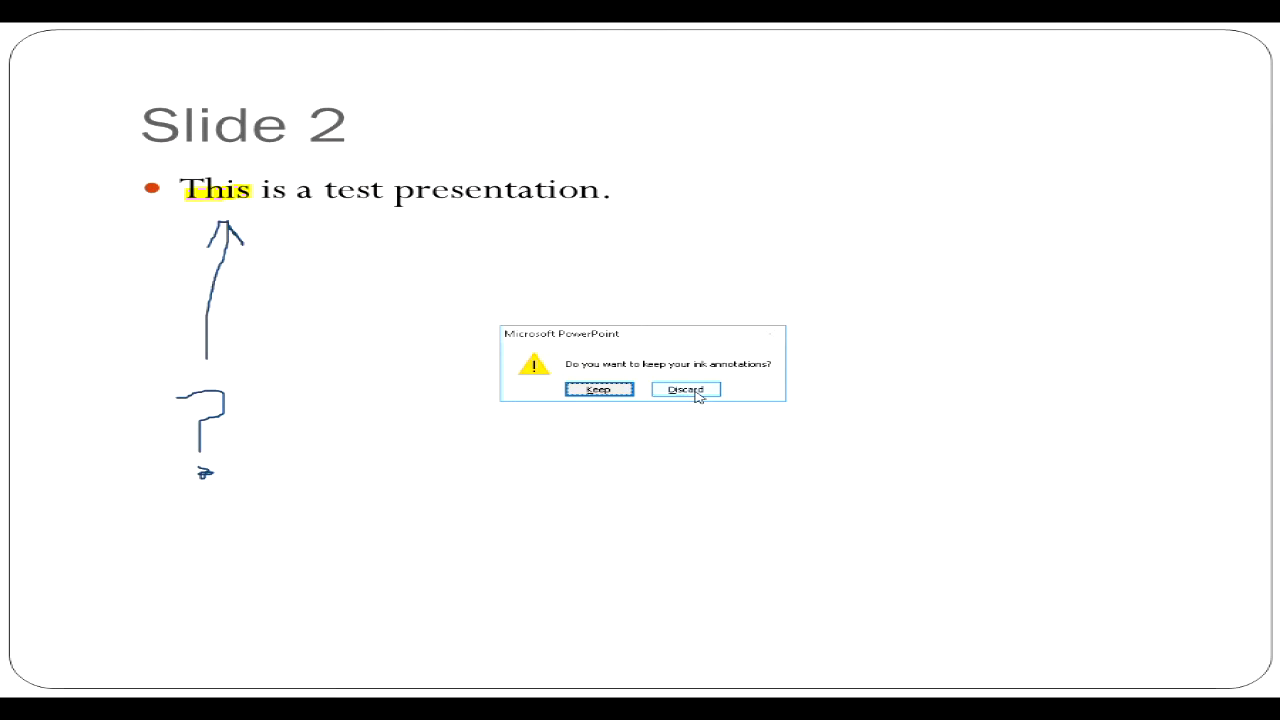
# Step: Discard the ink annotations and return to editing on the first slides
pyautogui.click(688, 392)
pyautogui.click(117, 262)
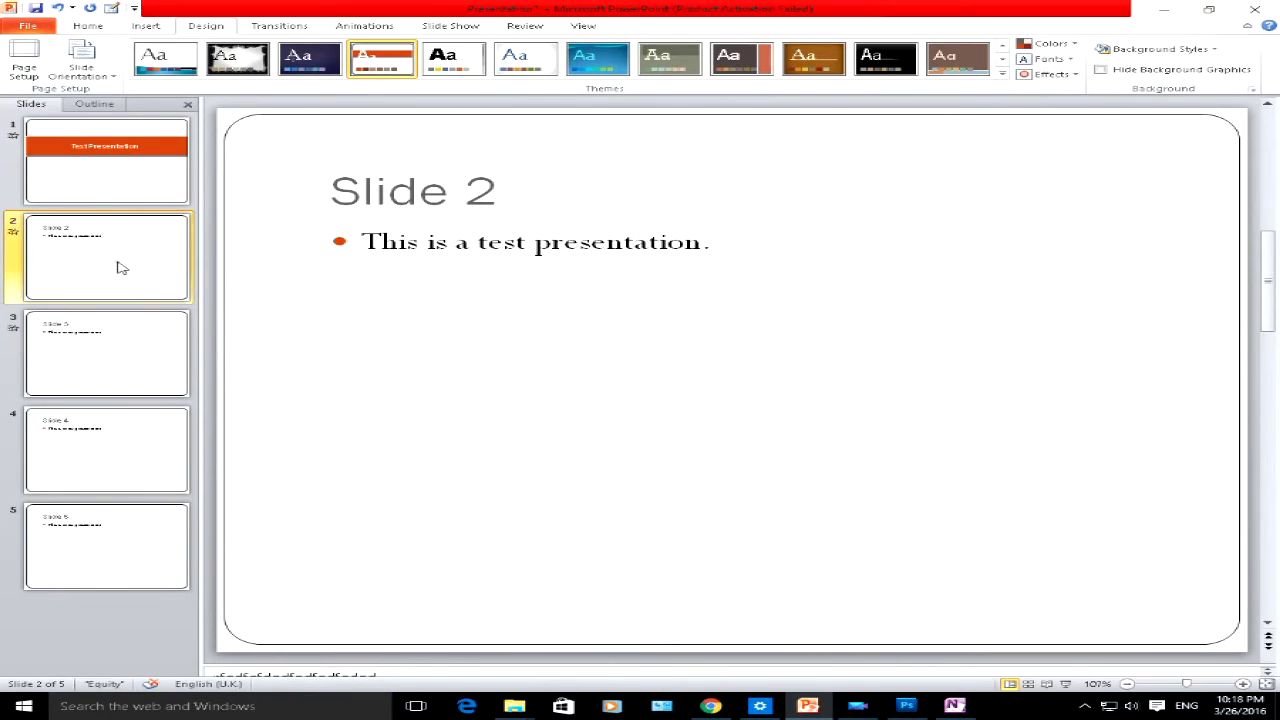
pyautogui.click(110, 165)
pyautogui.click(96, 280)
# Step: Page through Slides 3, 4 and 5 in the editor
pyautogui.click(90, 375)
pyautogui.click(86, 412)
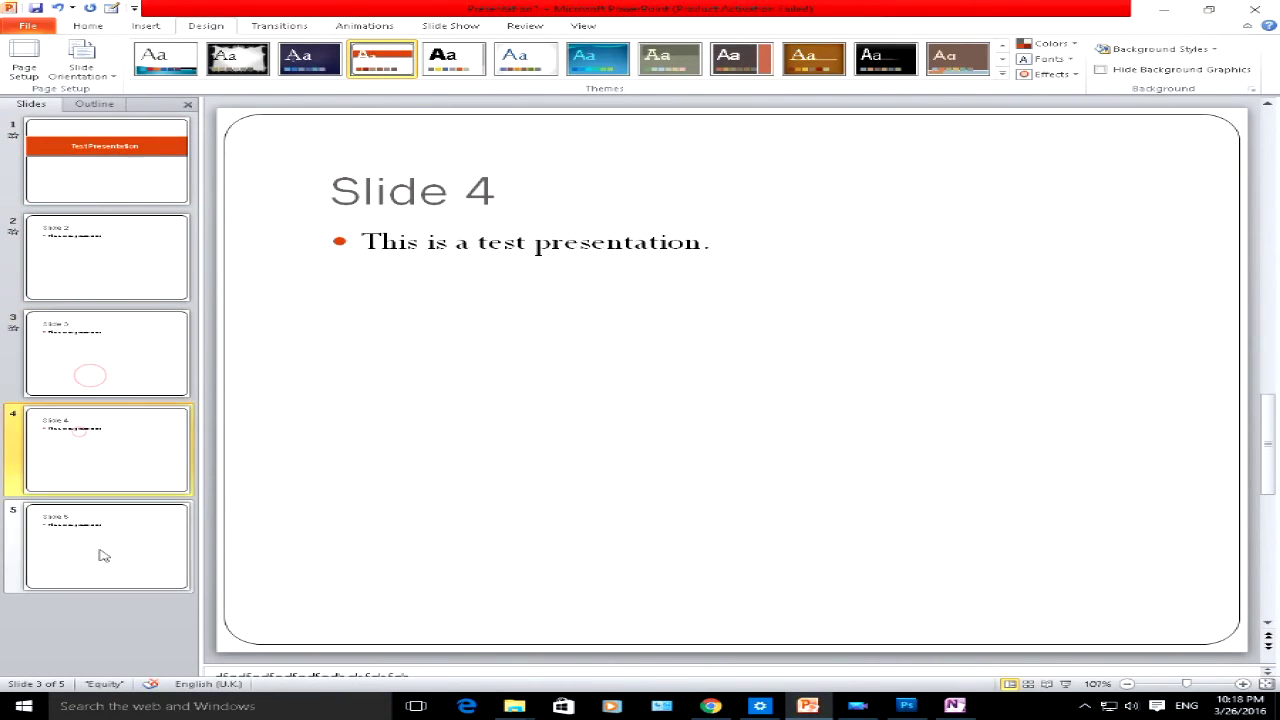
pyautogui.click(100, 548)
pyautogui.click(1086, 706)
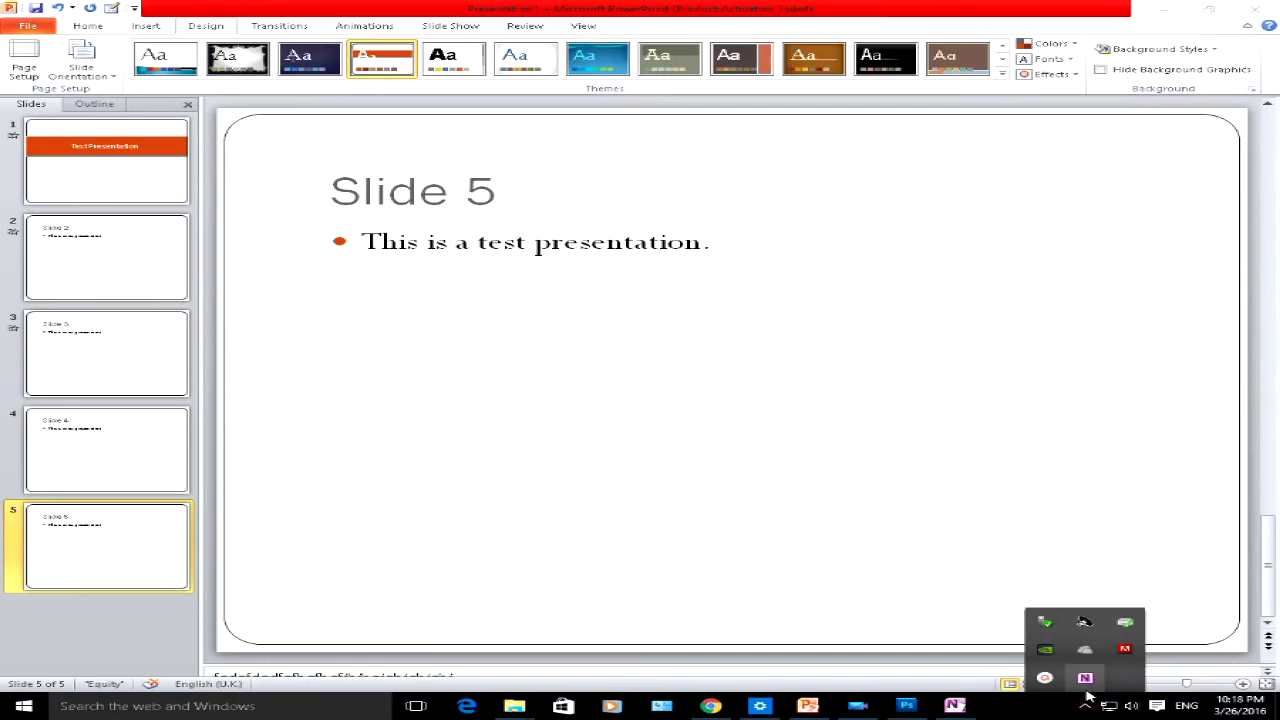
pyautogui.click(1047, 679)
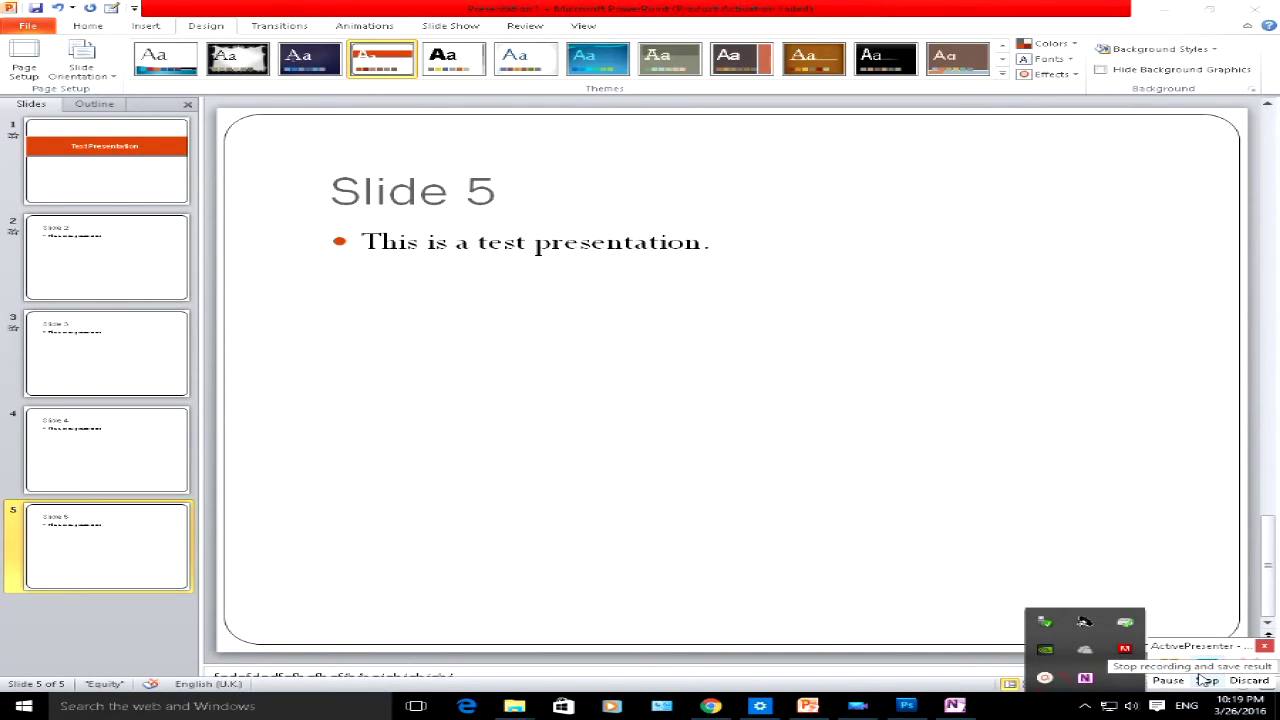